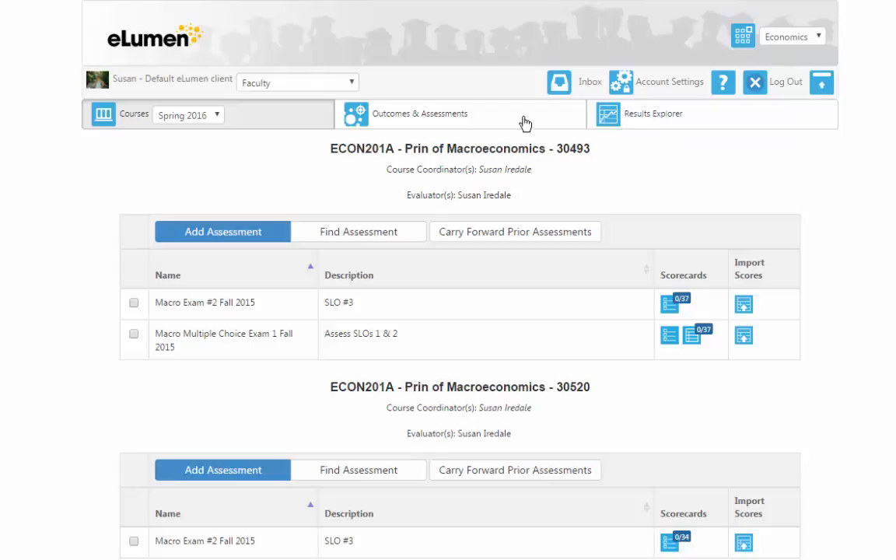
- Open the Macro Multiple Choice Exam 1 Fall 2015 rubric for section 30493 and switch it to the scorecard view
click(347, 84)
click(348, 86)
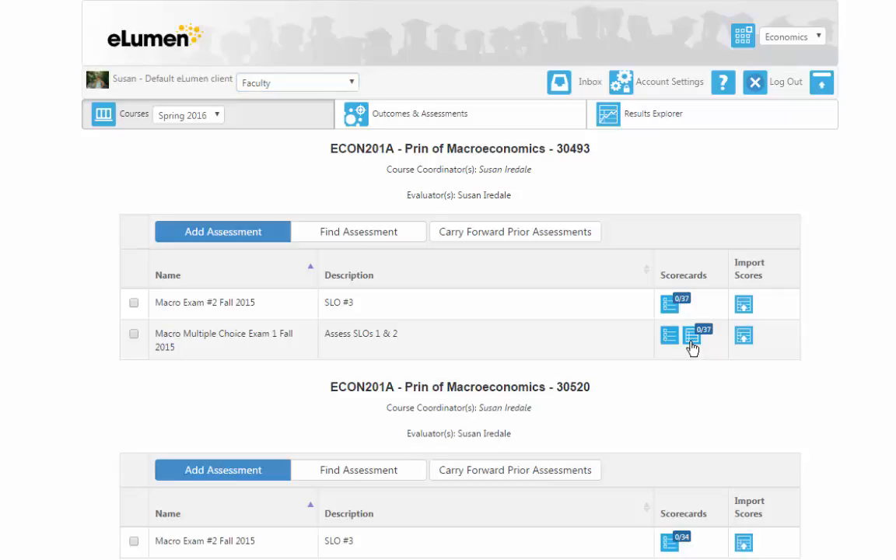
click(692, 342)
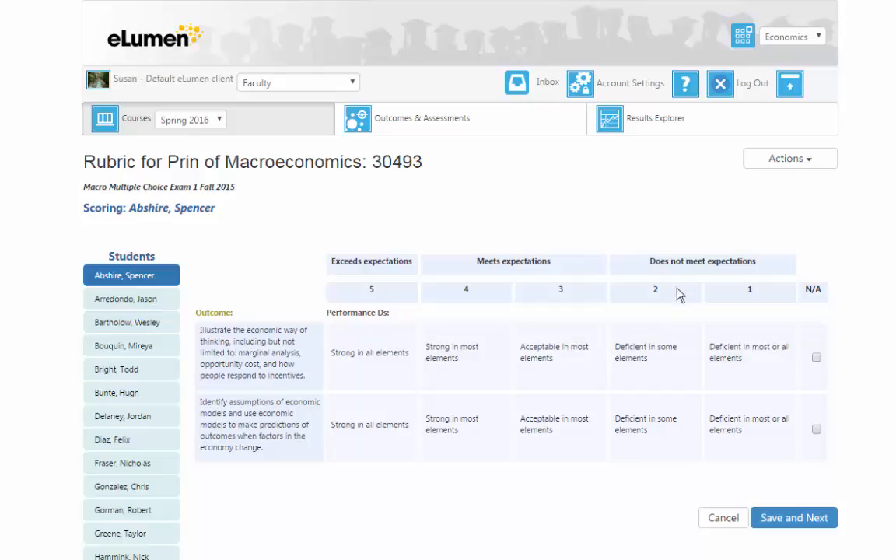
click(808, 168)
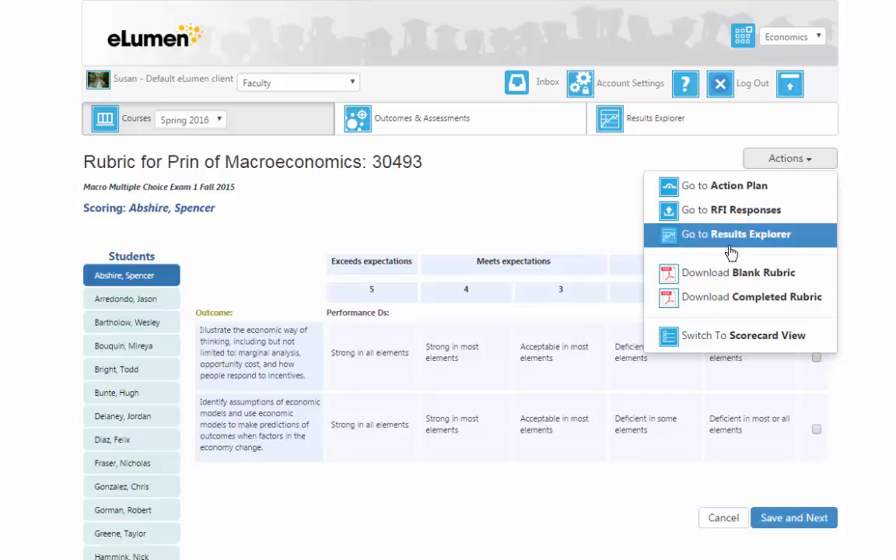
click(719, 336)
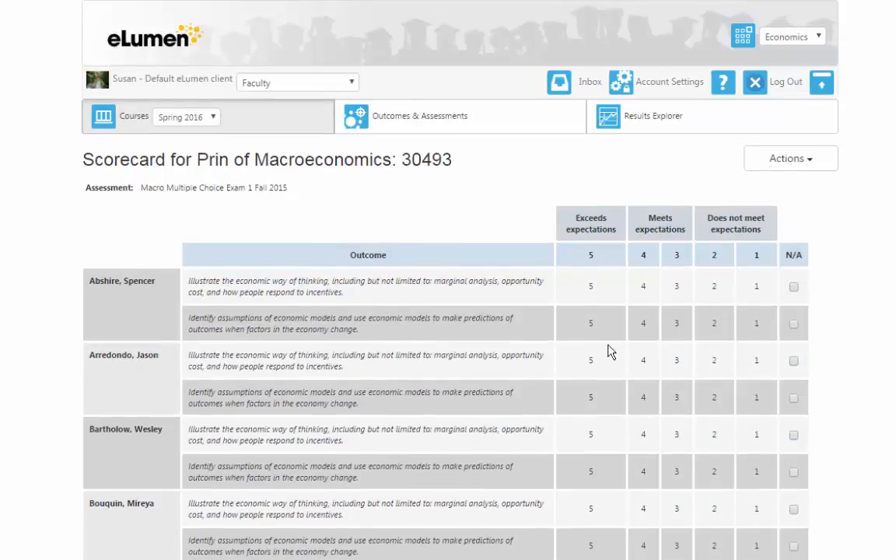
- Score the first two students 5 on the first outcome and 3 on the second, and save the scorecard
mouse_move(217, 300)
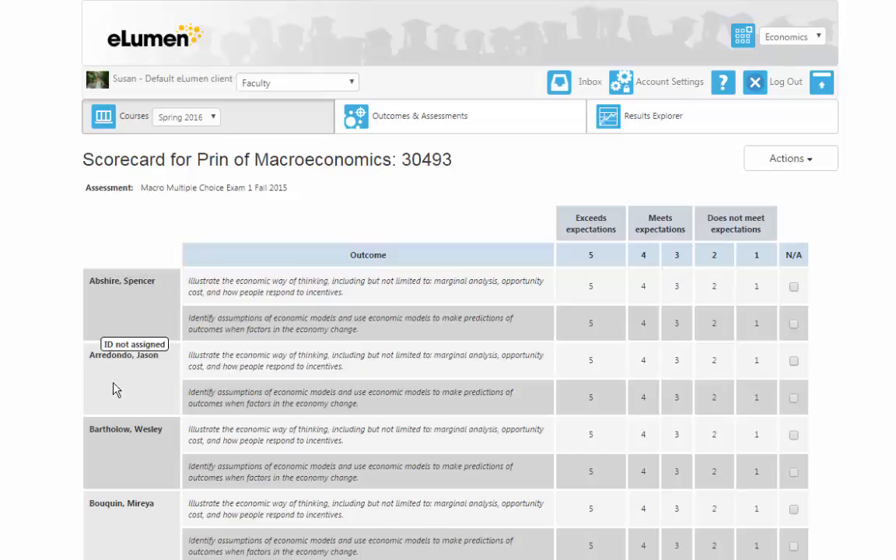
click(586, 288)
click(674, 328)
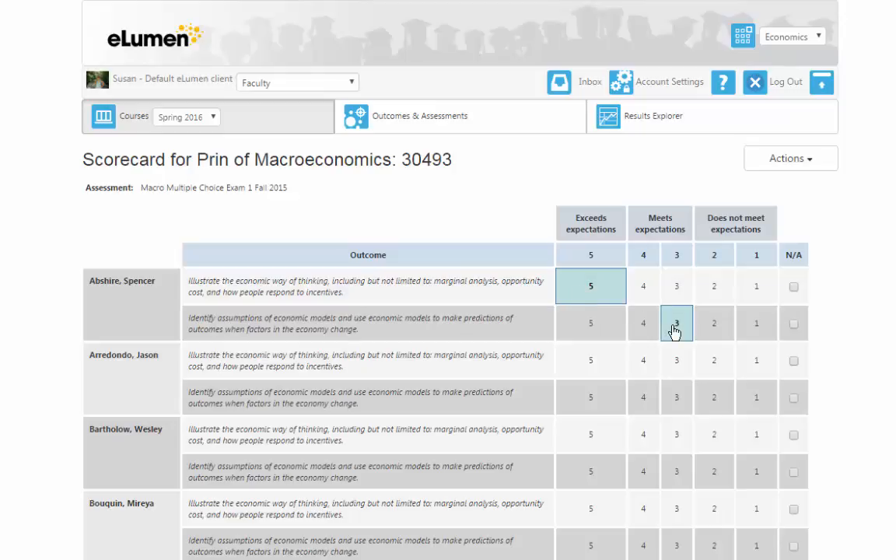
click(599, 370)
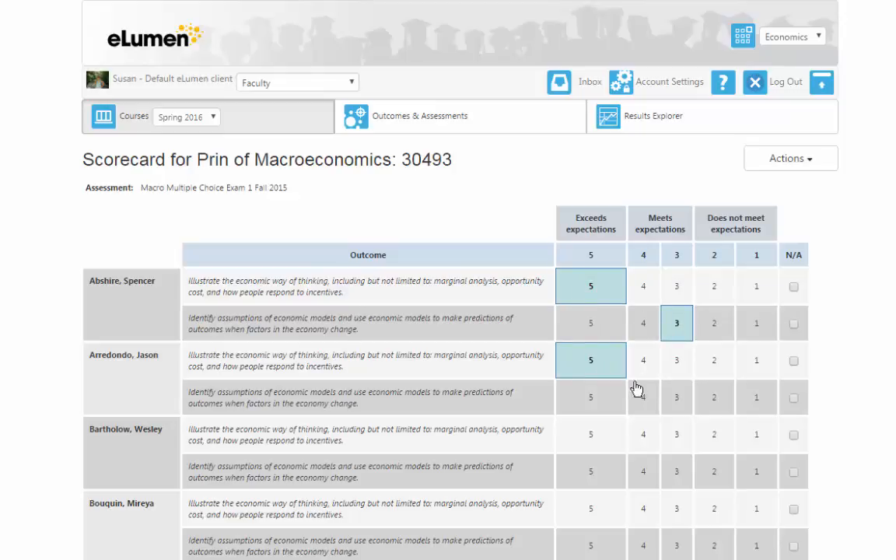
click(663, 406)
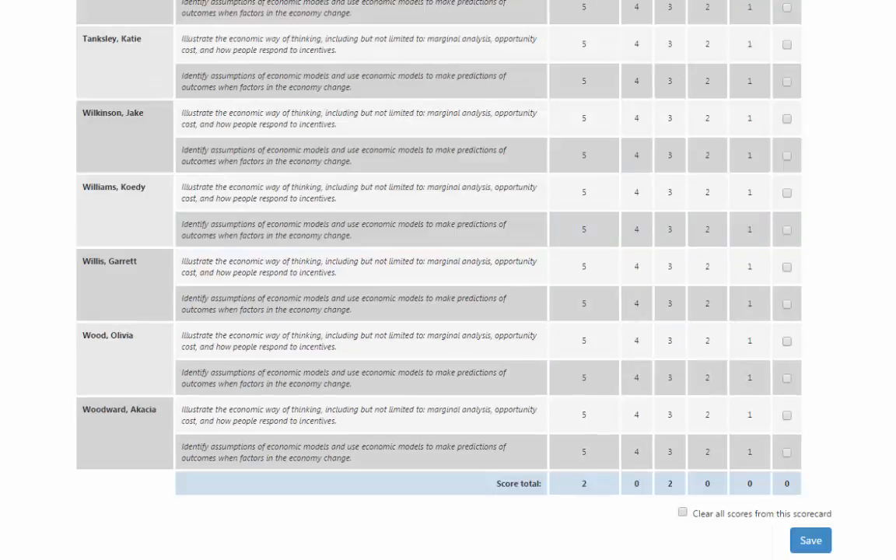
click(811, 543)
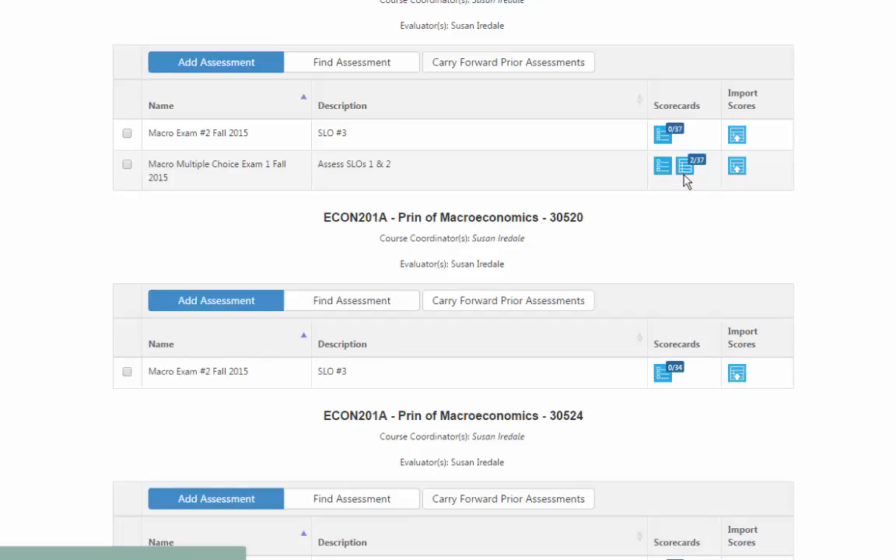
- In the Macro Multiple Choice Exam 1 rubric for section 30493, mark both outcomes N/A for the first student and save
click(685, 174)
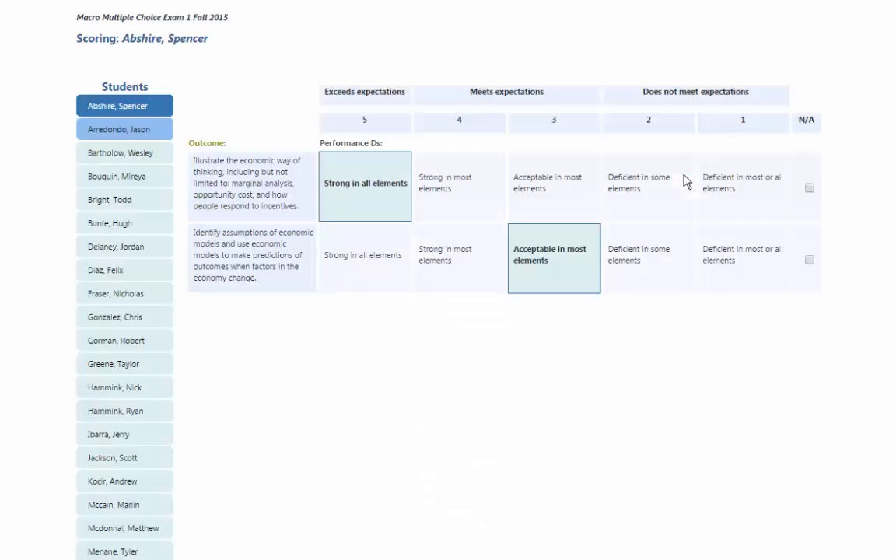
click(809, 189)
click(810, 260)
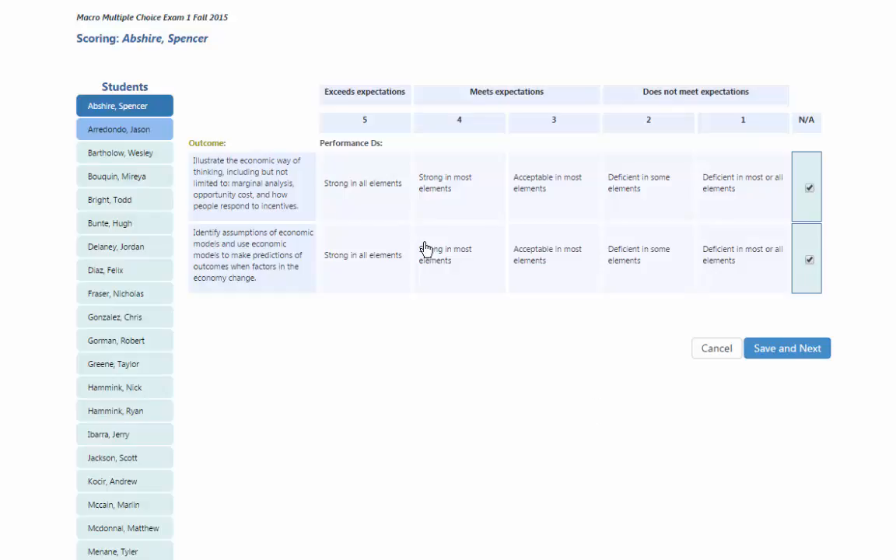
click(774, 358)
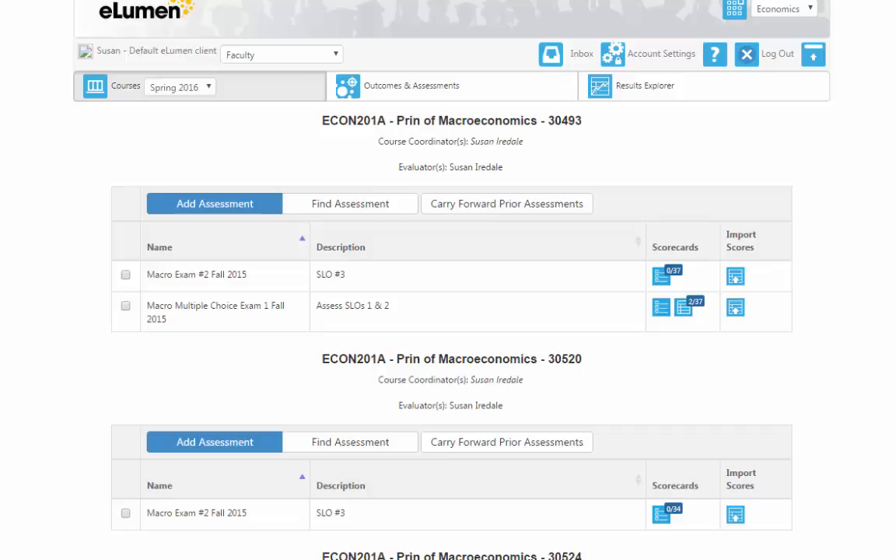
- Upload "Test file to upload for Econ 201A.xlsx" as the score import file for Macro Multiple Choice Exam 1 in section 30493
click(735, 315)
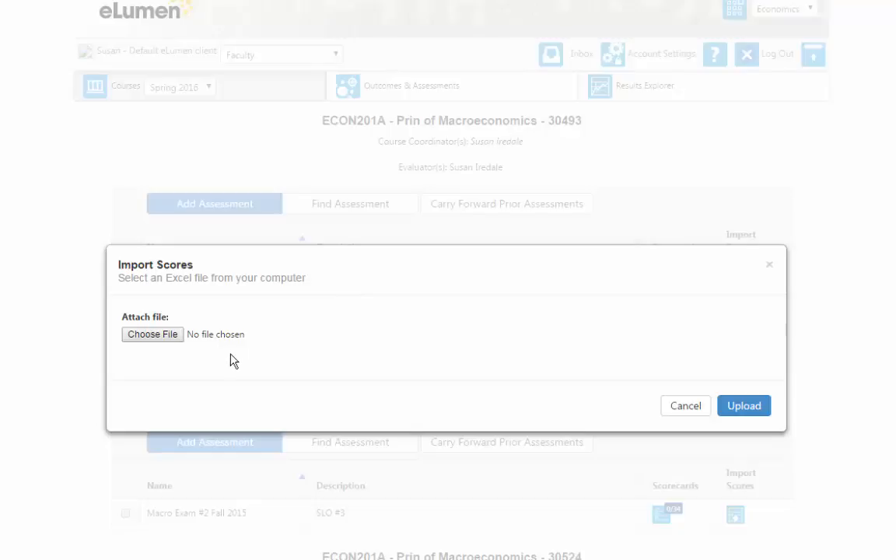
click(154, 335)
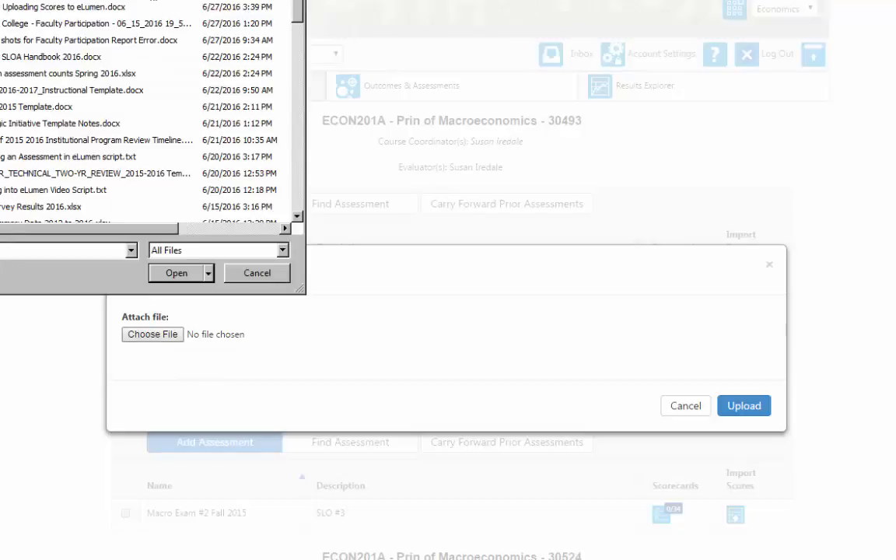
drag(140, 0, 359, 67)
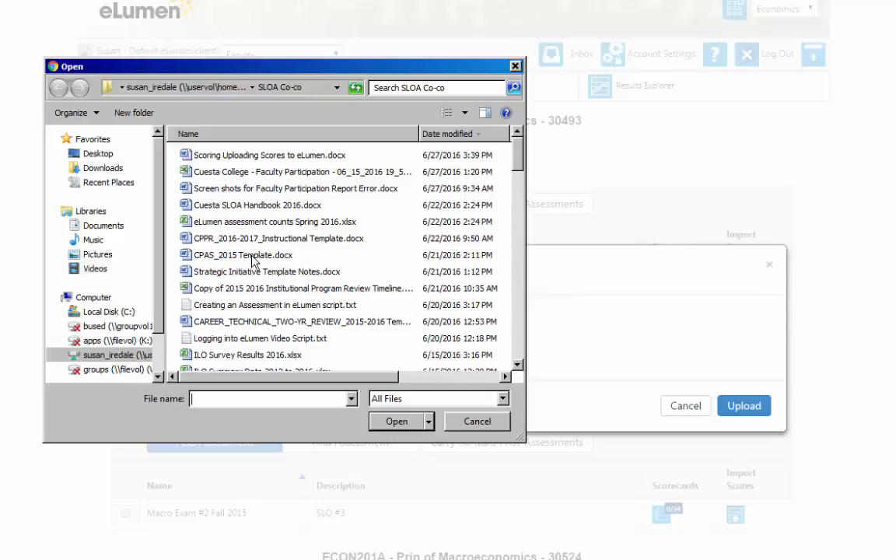
click(519, 331)
click(519, 332)
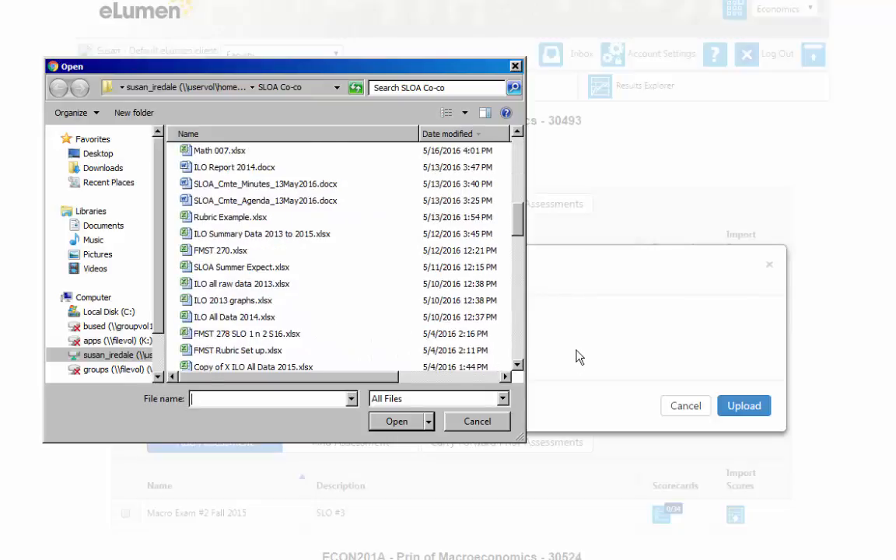
click(521, 341)
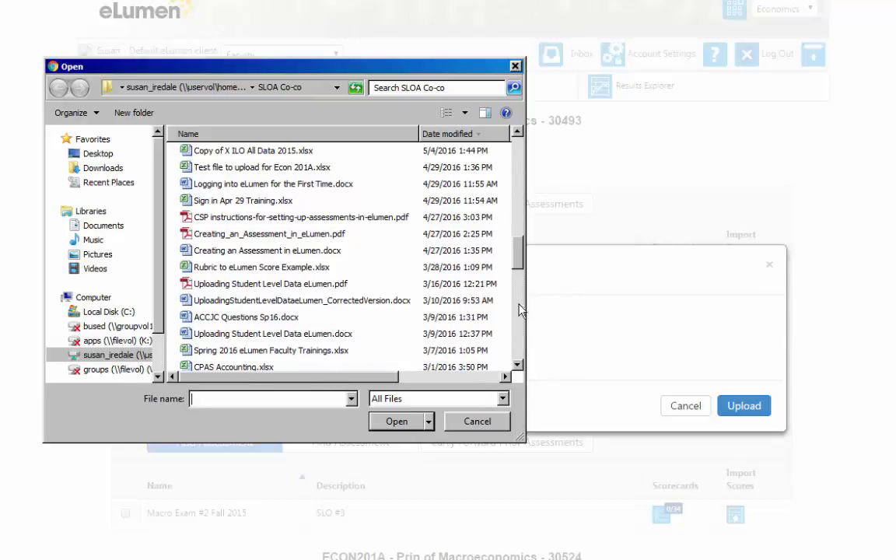
click(239, 168)
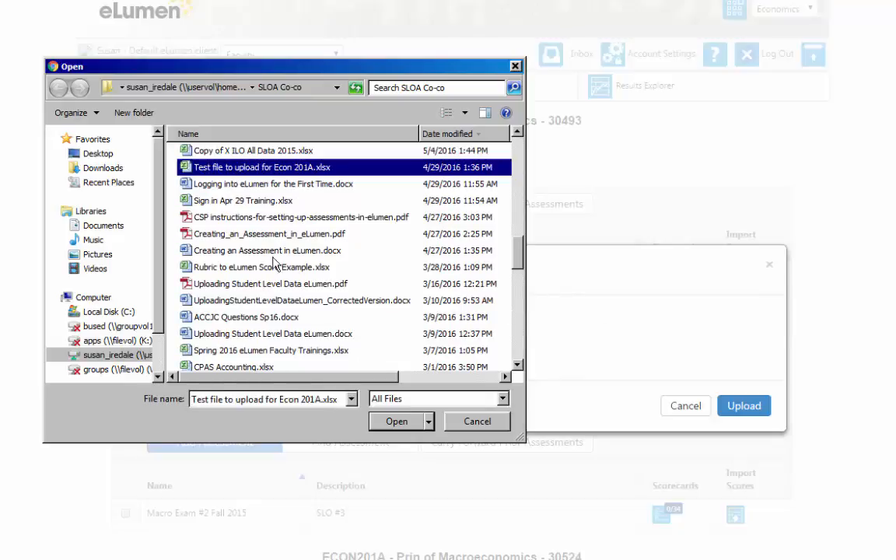
click(395, 429)
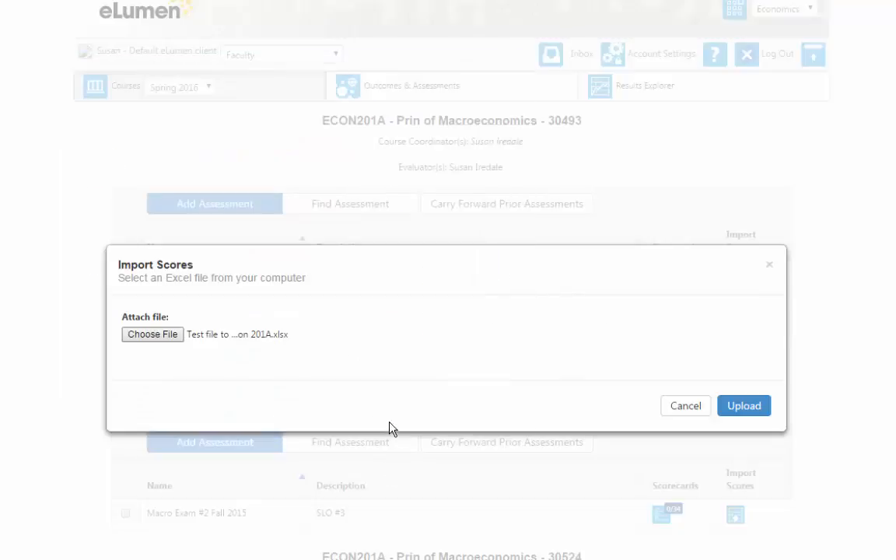
click(737, 411)
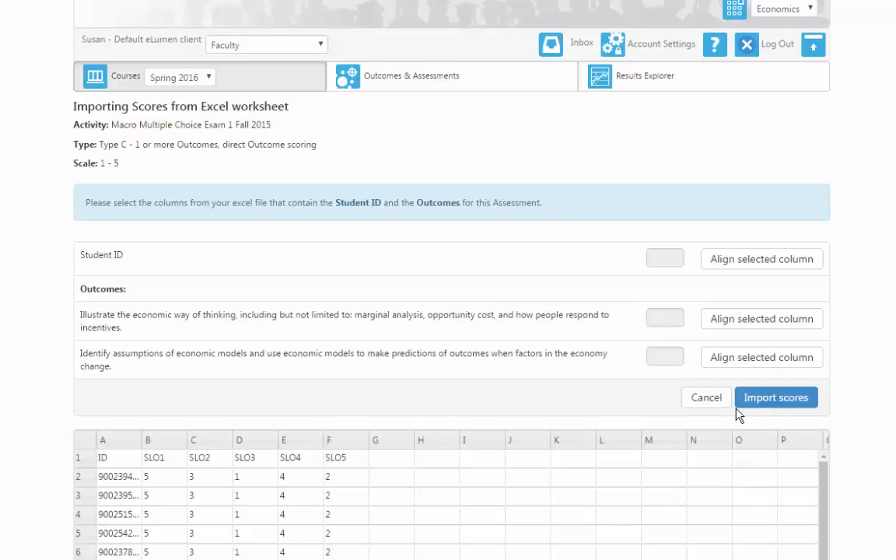
- Align column A with Student ID, column B with the first outcome and column D with the second, and try to import the scores
scroll(738, 415, up, 1)
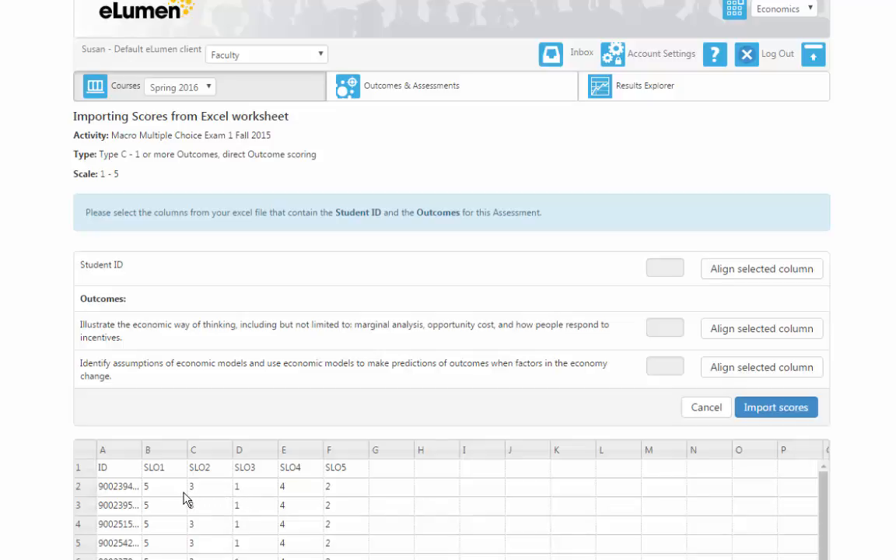
click(121, 460)
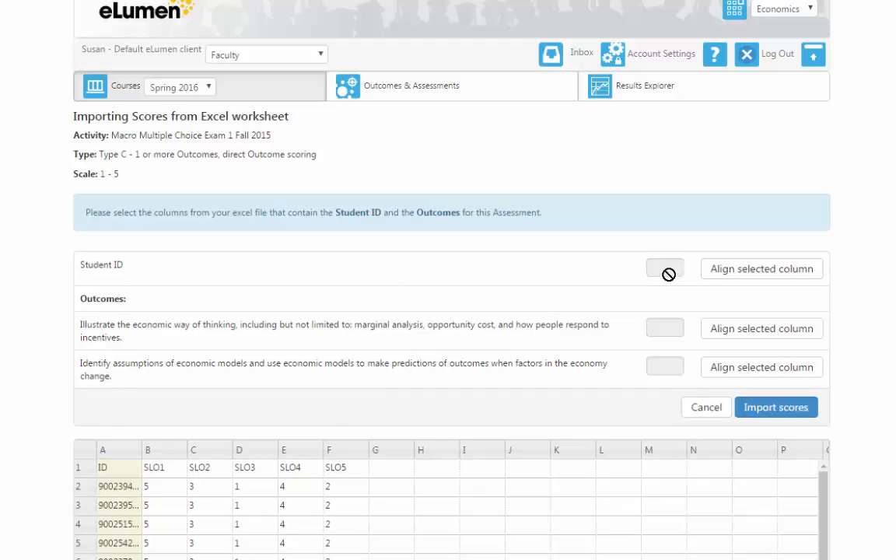
click(709, 278)
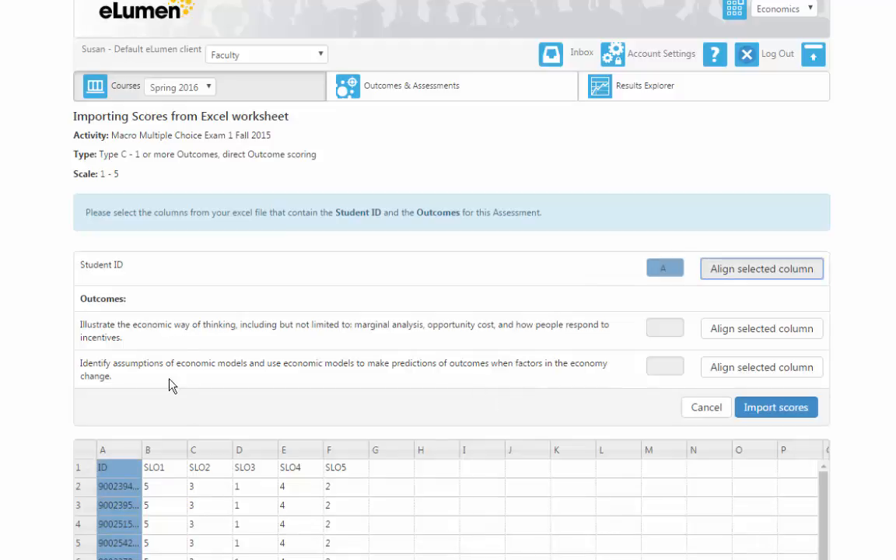
click(161, 459)
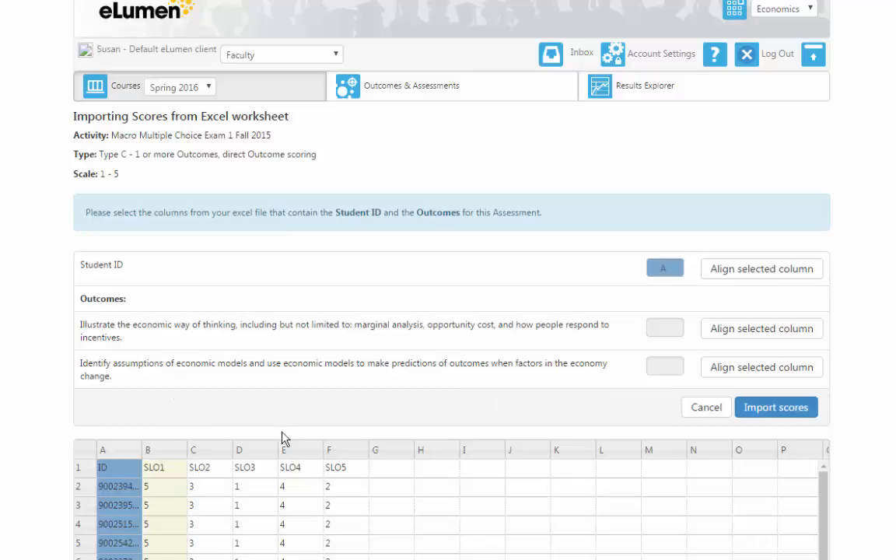
click(765, 331)
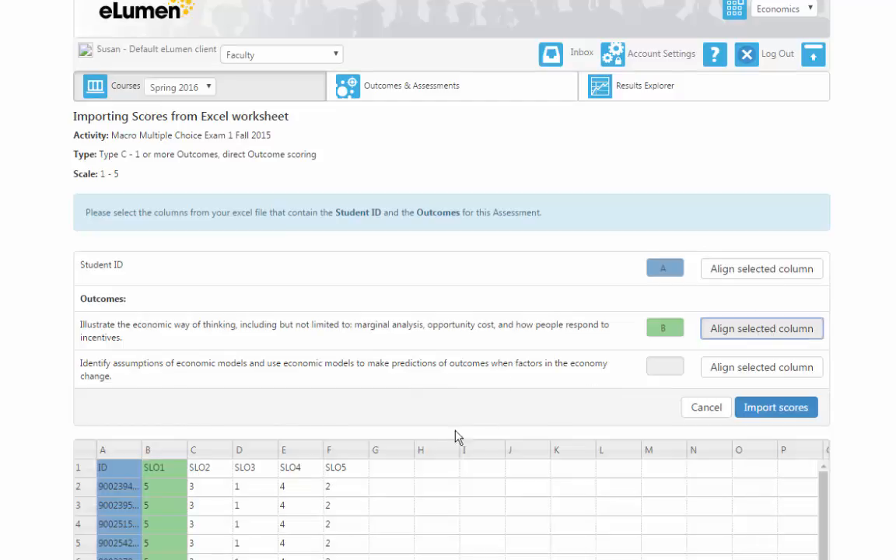
click(251, 453)
click(774, 374)
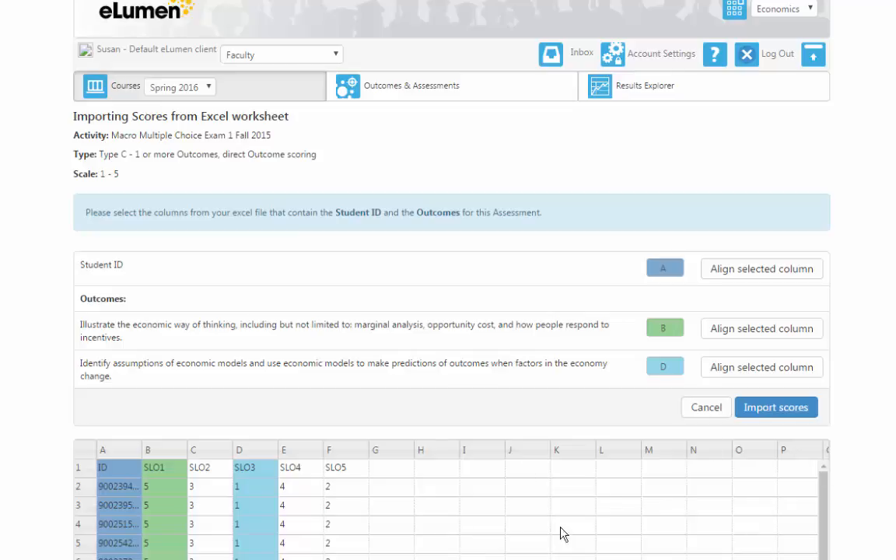
click(775, 408)
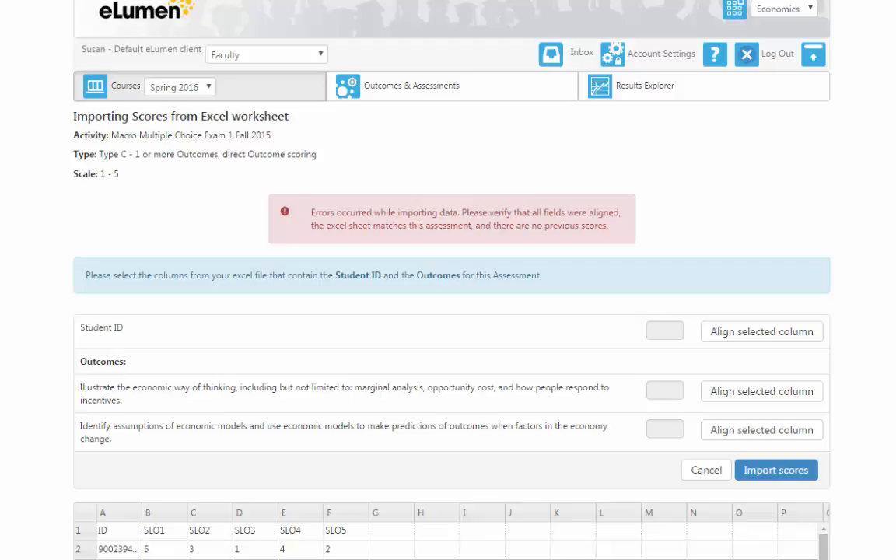
- Return to the course list, open the Macro Multiple Choice Exam 1 scorecard for section 30493 and clear all its scores
click(243, 100)
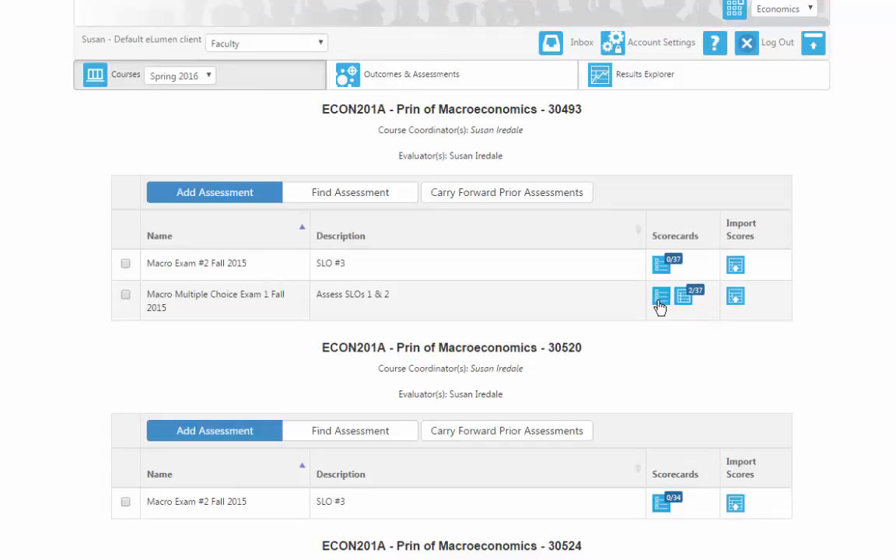
click(660, 303)
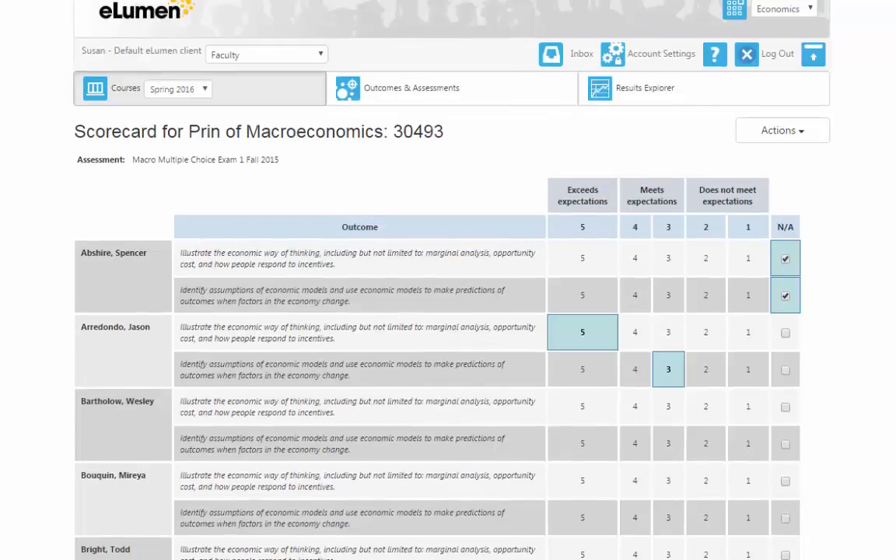
scroll(448, 280, down, 20)
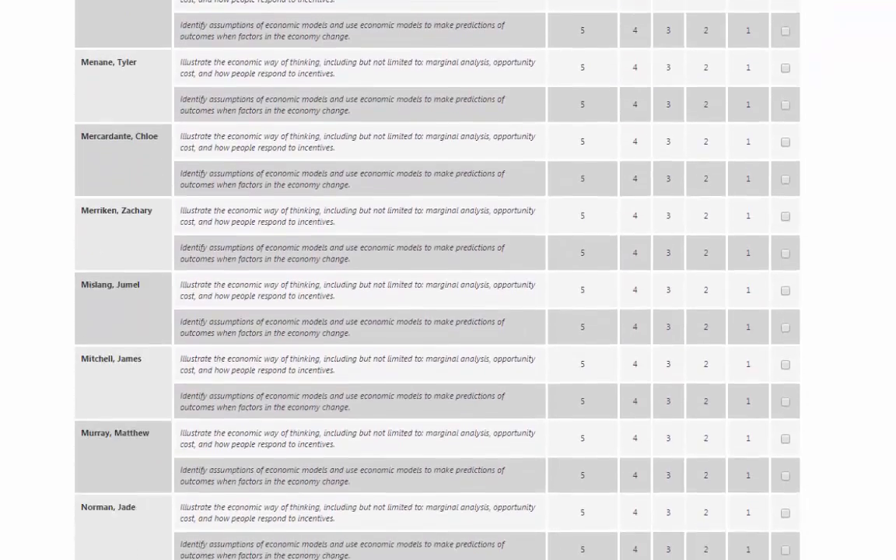
scroll(564, 463, down, 10)
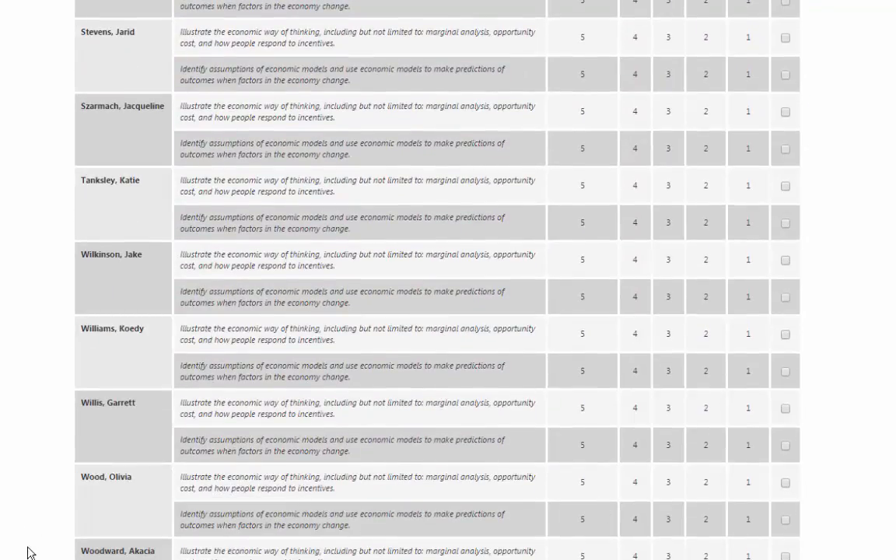
scroll(448, 280, down, 3)
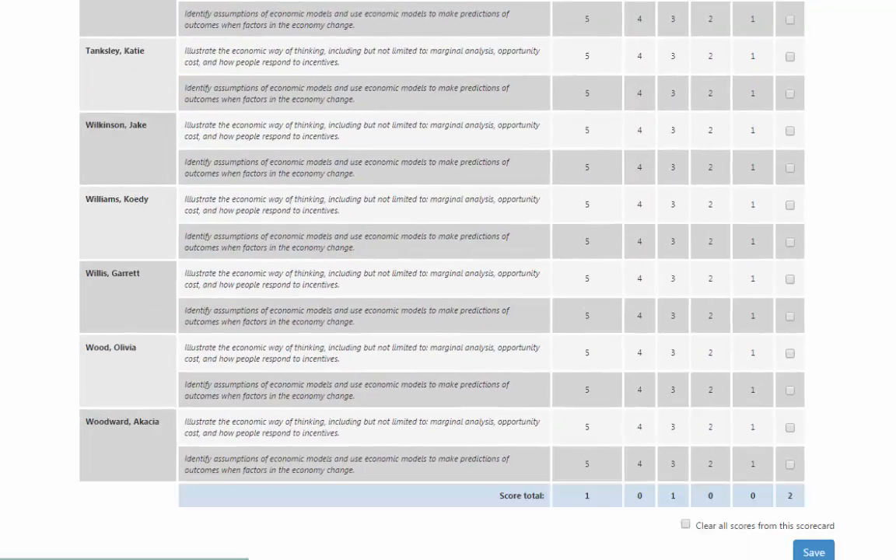
click(685, 527)
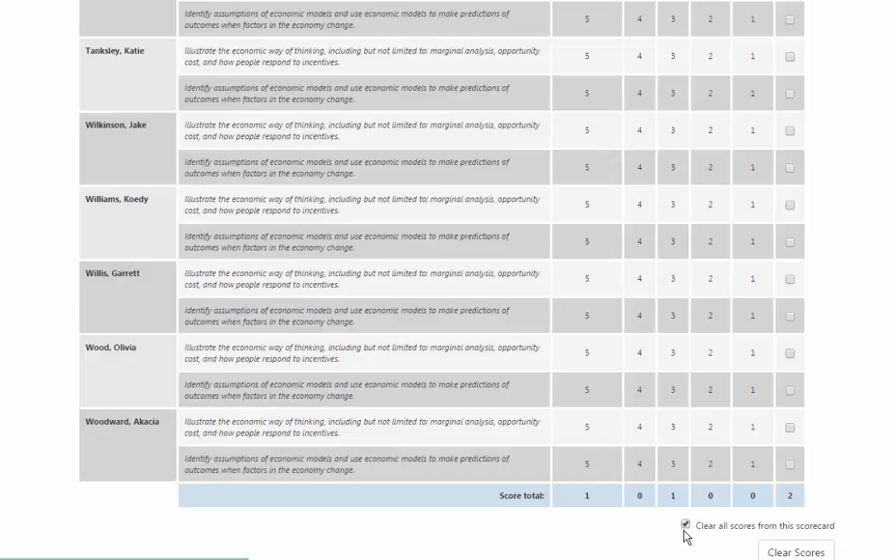
click(810, 552)
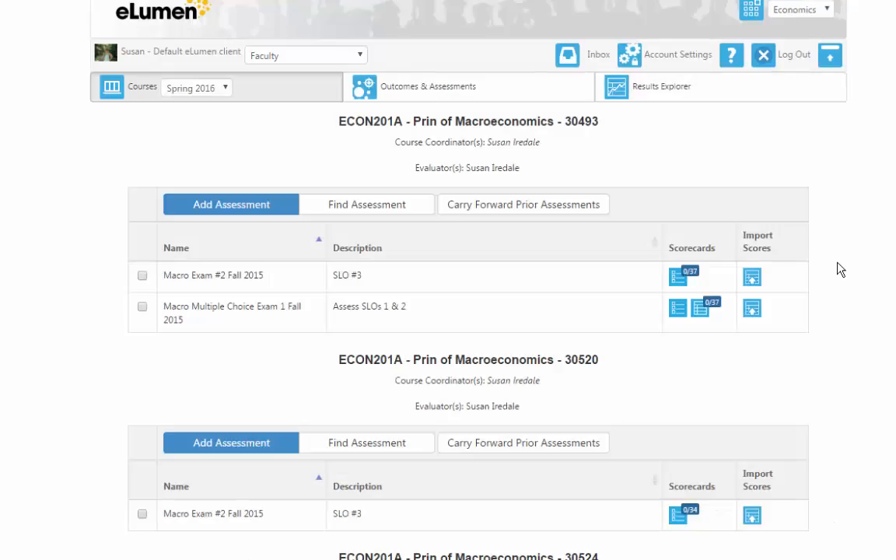
- Upload "Test file to upload for Econ 201A.xlsx" again as the score import file for Macro Multiple Choice Exam 1 in section 30493
click(753, 311)
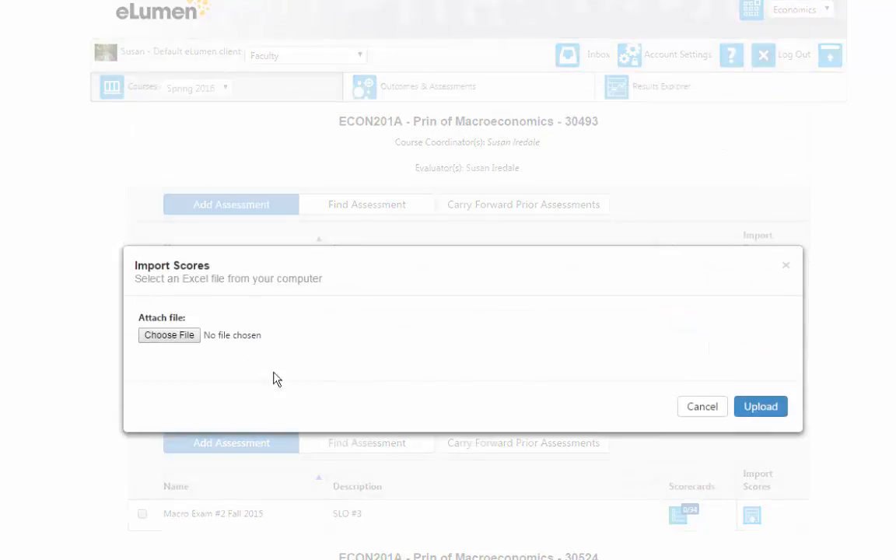
click(169, 341)
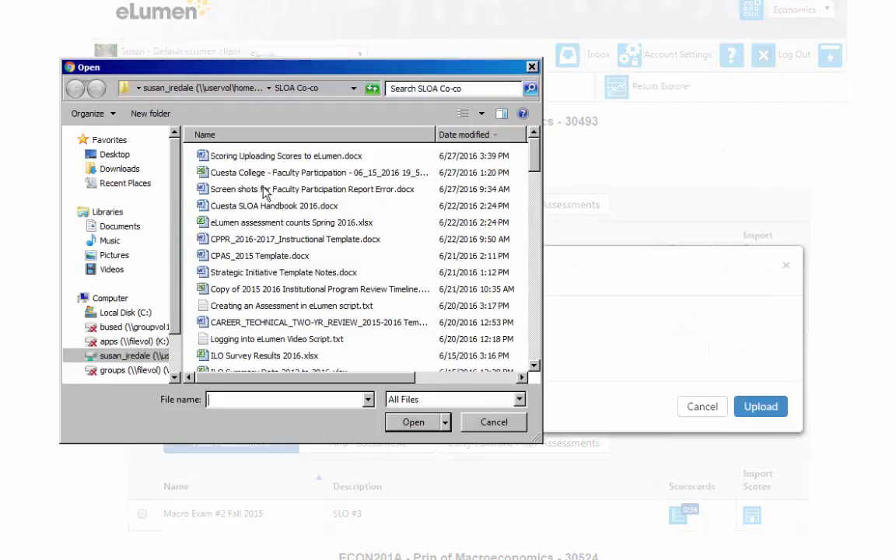
scroll(543, 264, down, 3)
scroll(542, 265, down, 5)
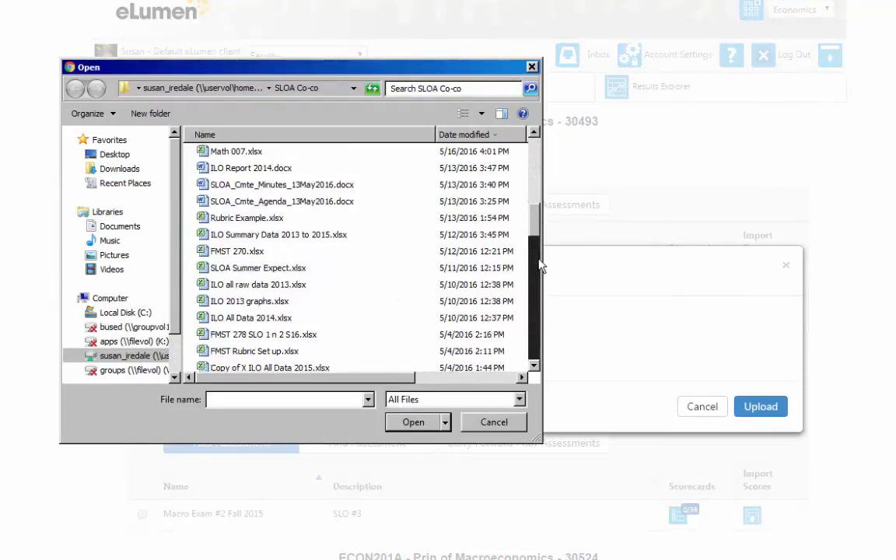
scroll(539, 261, down, 4)
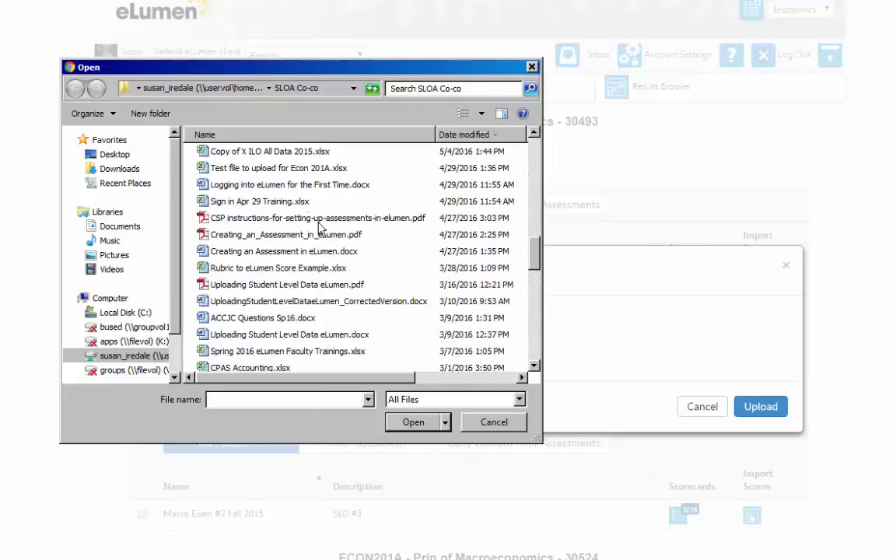
click(262, 168)
click(414, 422)
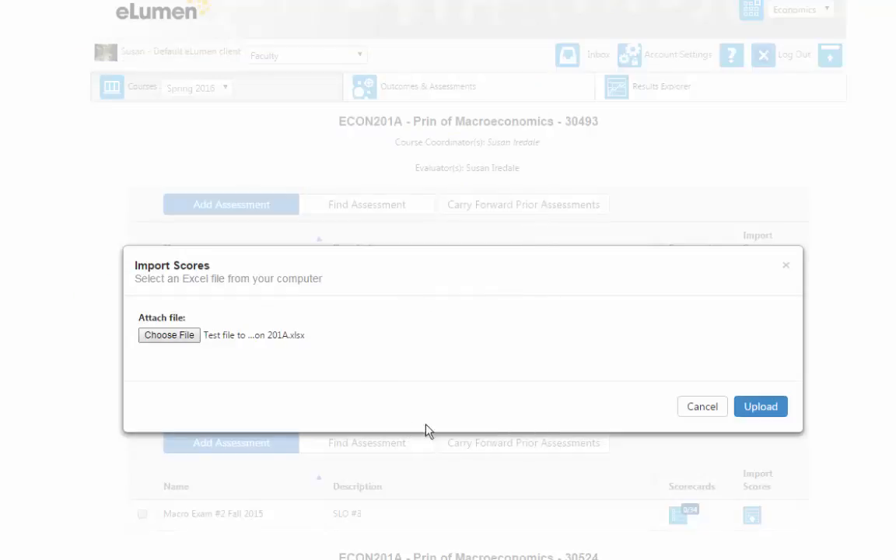
click(778, 412)
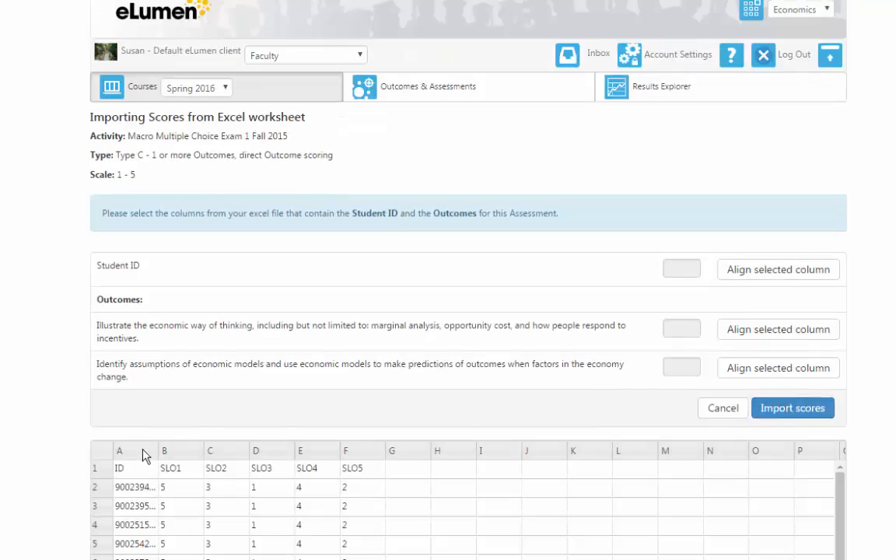
- Align column A with Student ID, column C with the first outcome and column E with the second, and import the scores
click(140, 459)
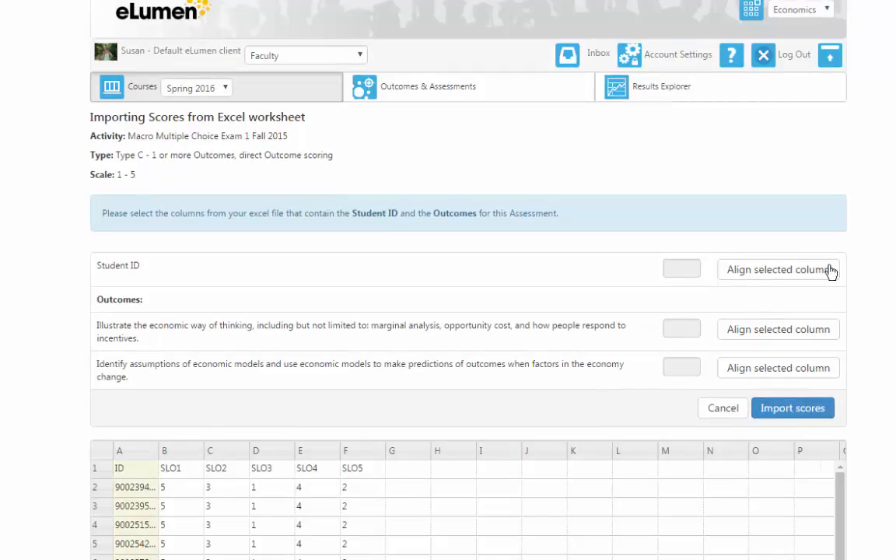
click(801, 272)
click(215, 452)
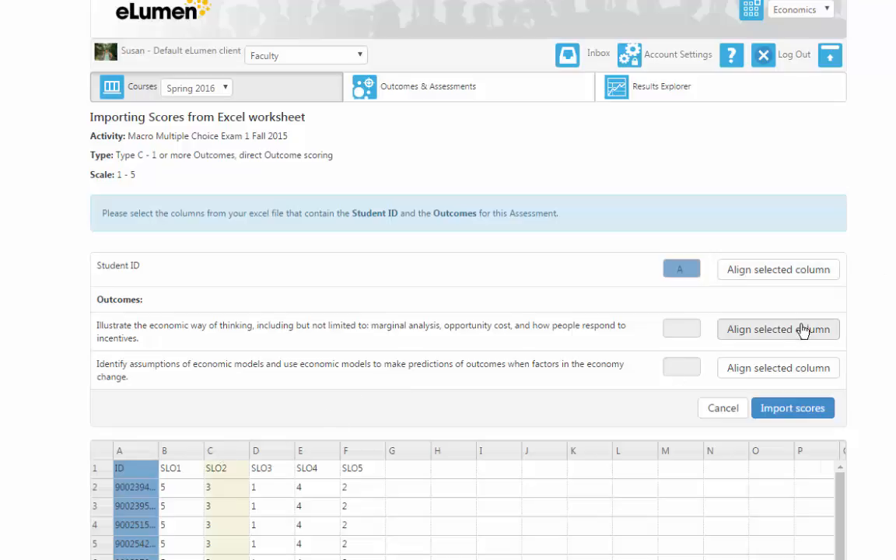
click(800, 330)
click(324, 456)
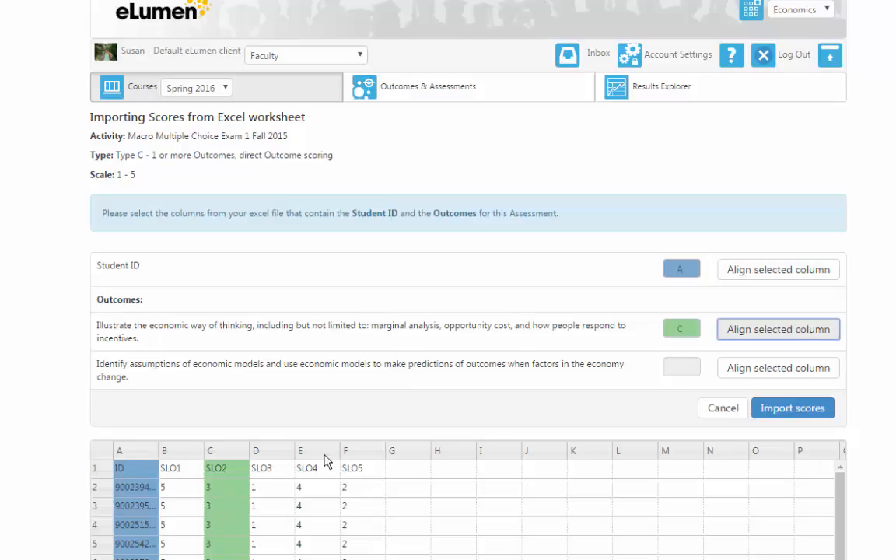
click(784, 372)
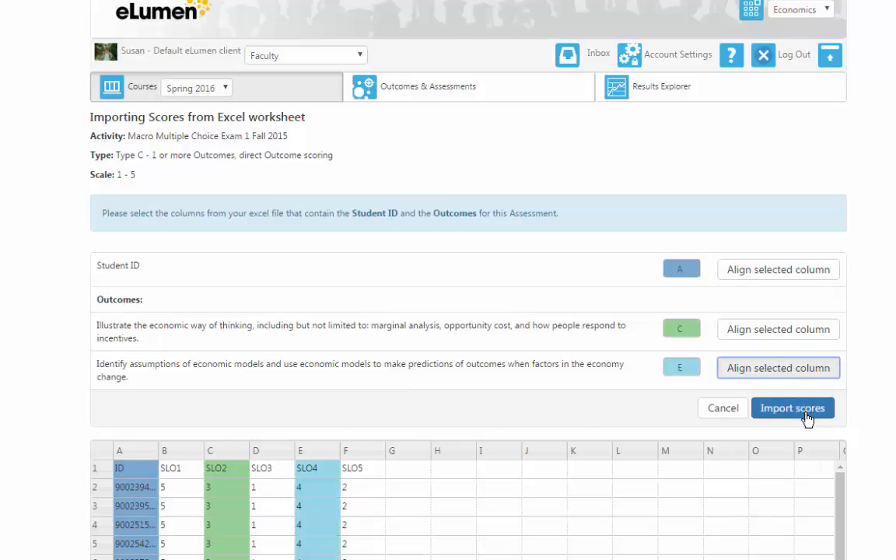
click(806, 410)
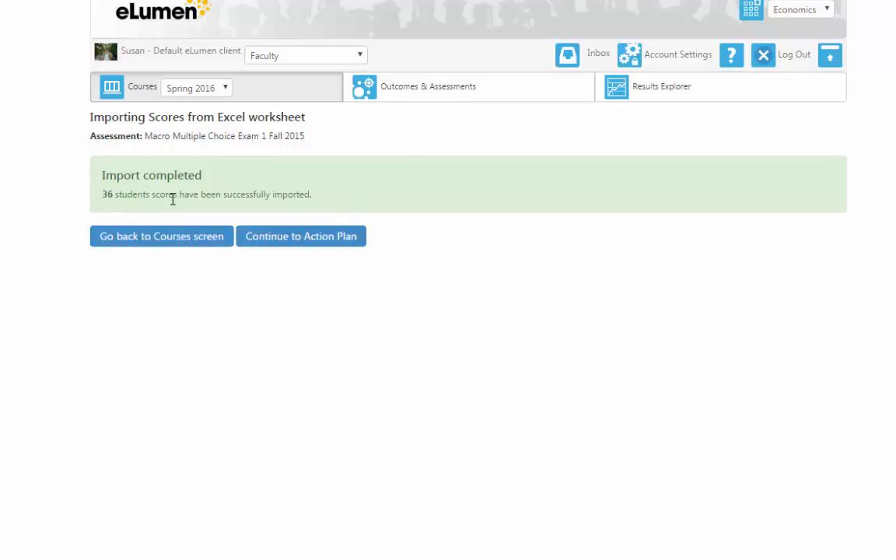
- Return to the course list and open the one unscored student in section 30493's Macro Multiple Choice Exam 1 rubric
click(155, 247)
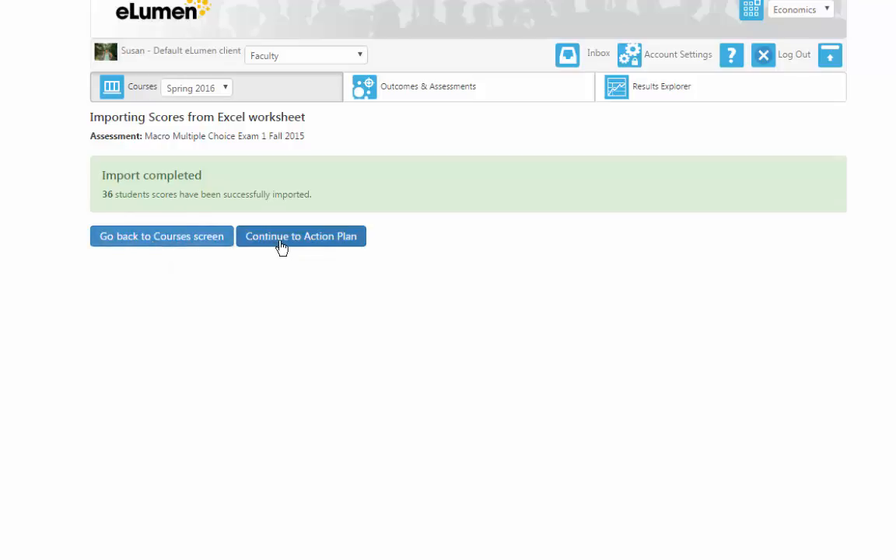
click(147, 238)
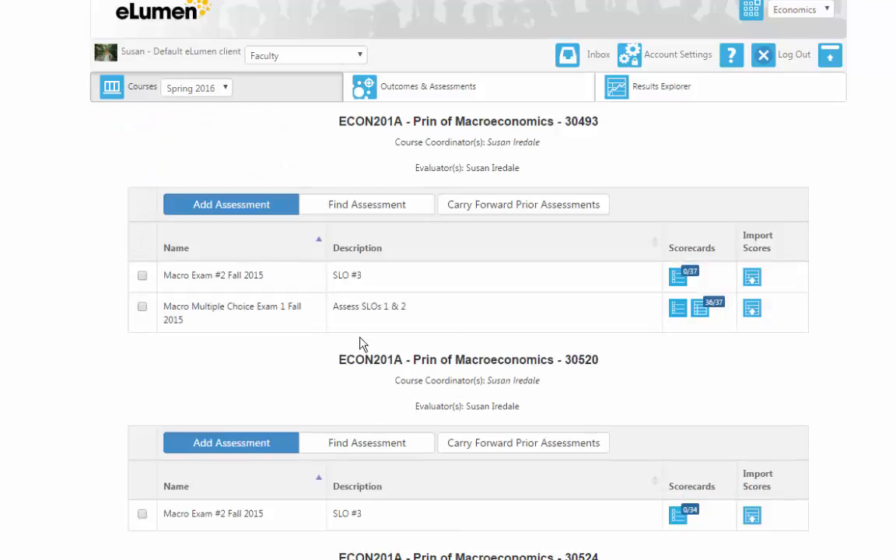
click(702, 316)
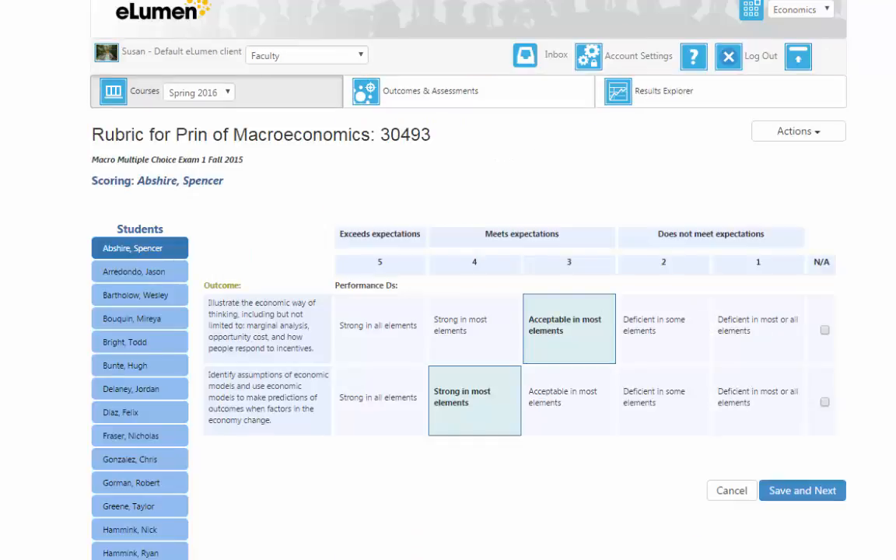
scroll(448, 280, down, 5)
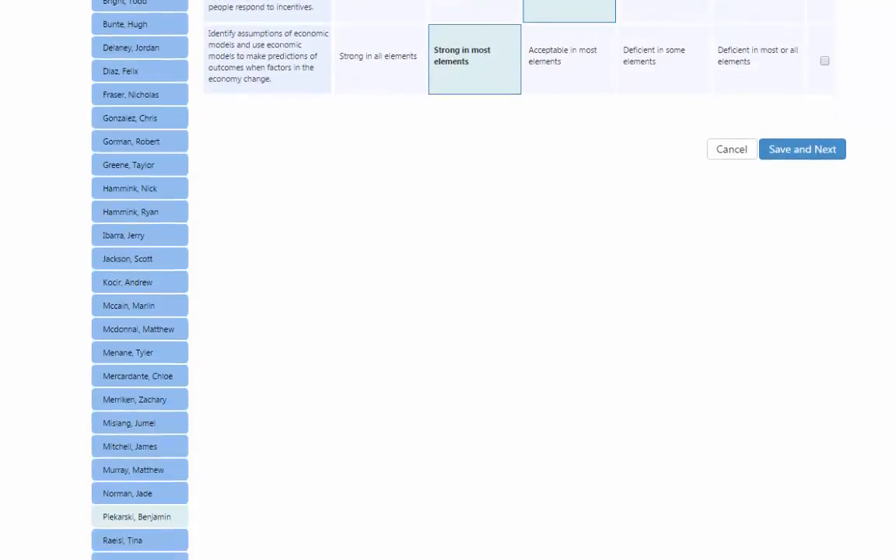
scroll(448, 280, down, 1)
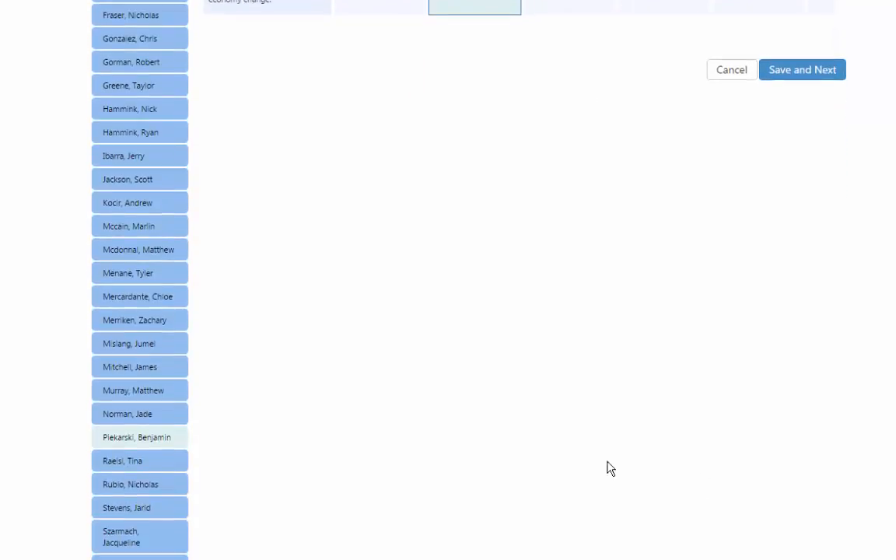
click(163, 445)
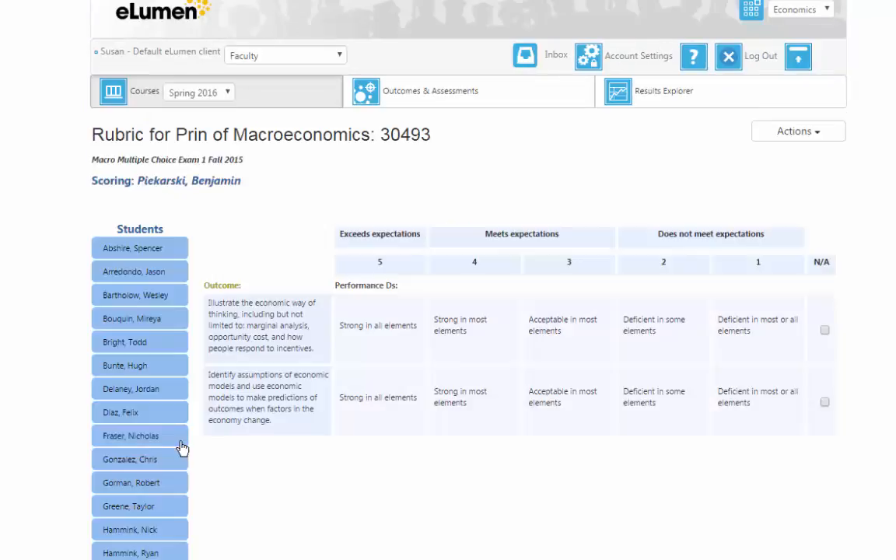
- Mark both outcomes N/A for the unscored student, save, and go back to the course list
click(824, 330)
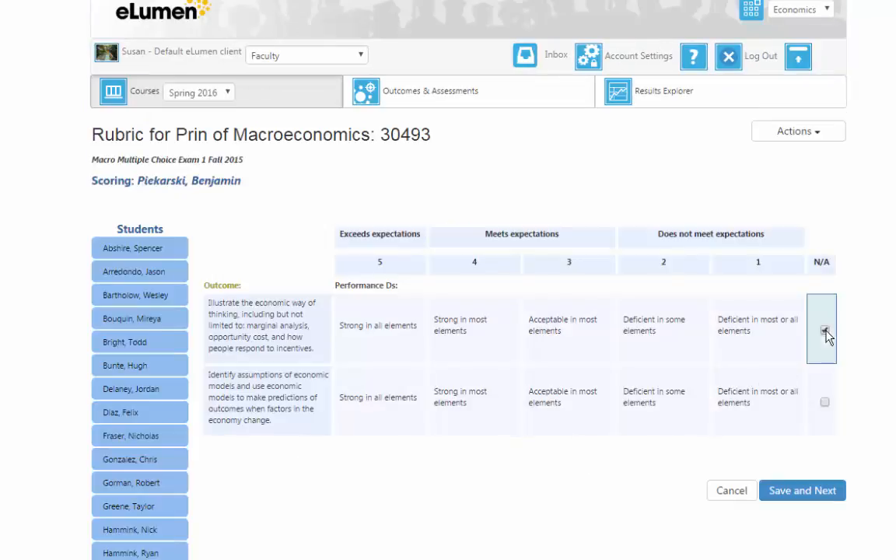
click(825, 402)
click(804, 494)
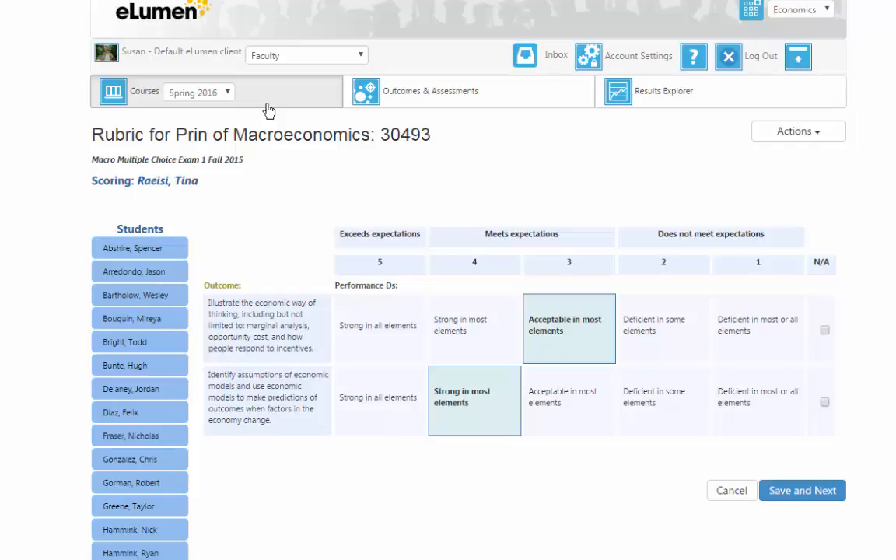
click(267, 105)
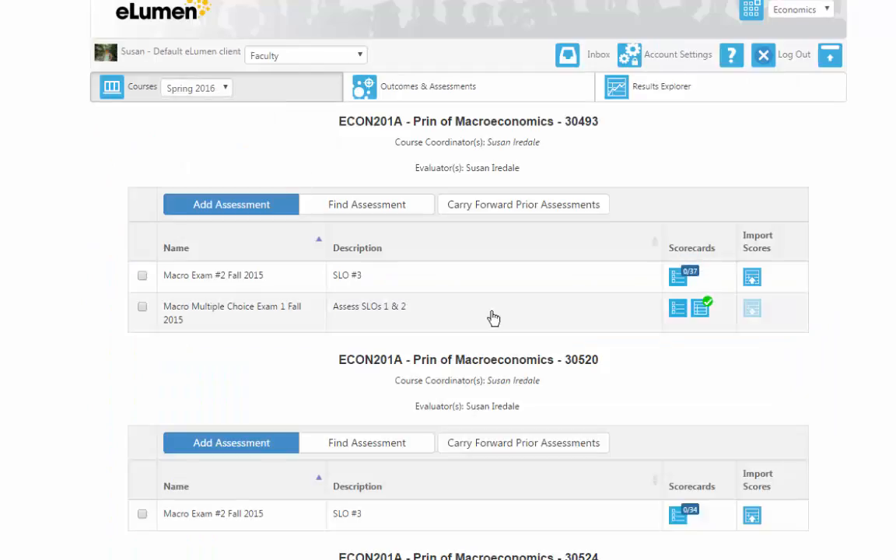